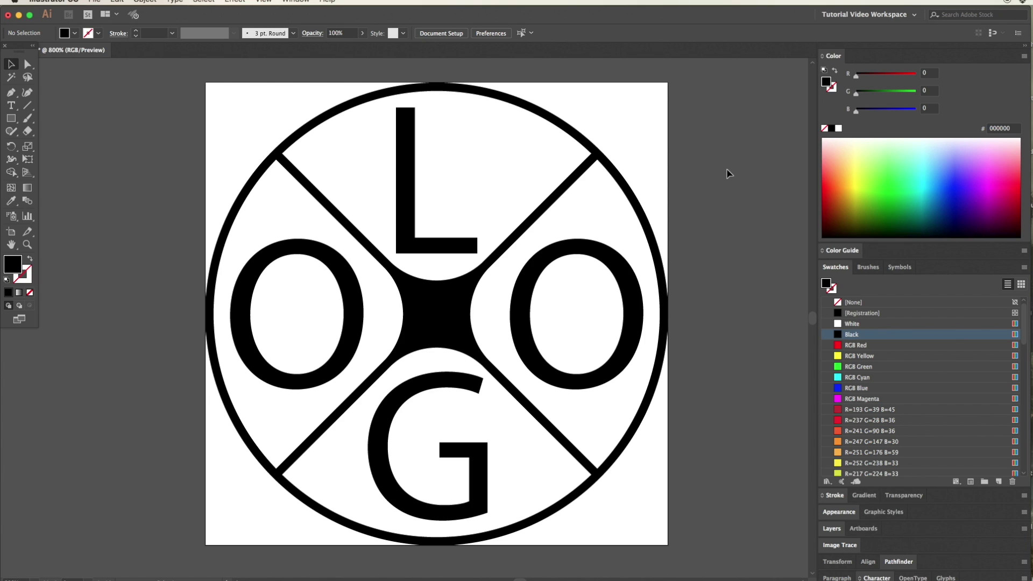
- Save the Illustrator artwork, then save a copy as Logo.svg, replacing the existing file
key(super+s)
key(super+shift+s)
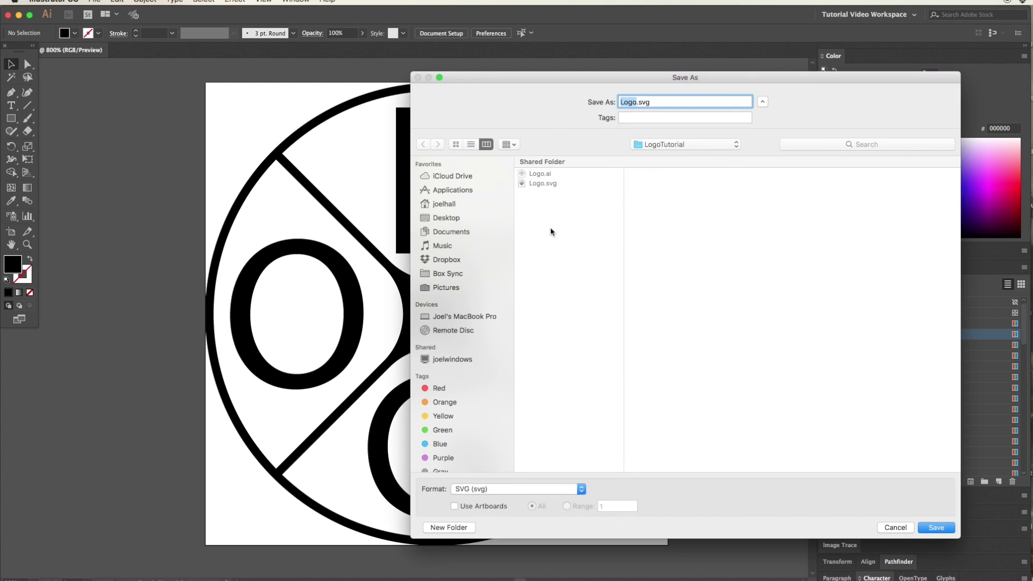
click(949, 527)
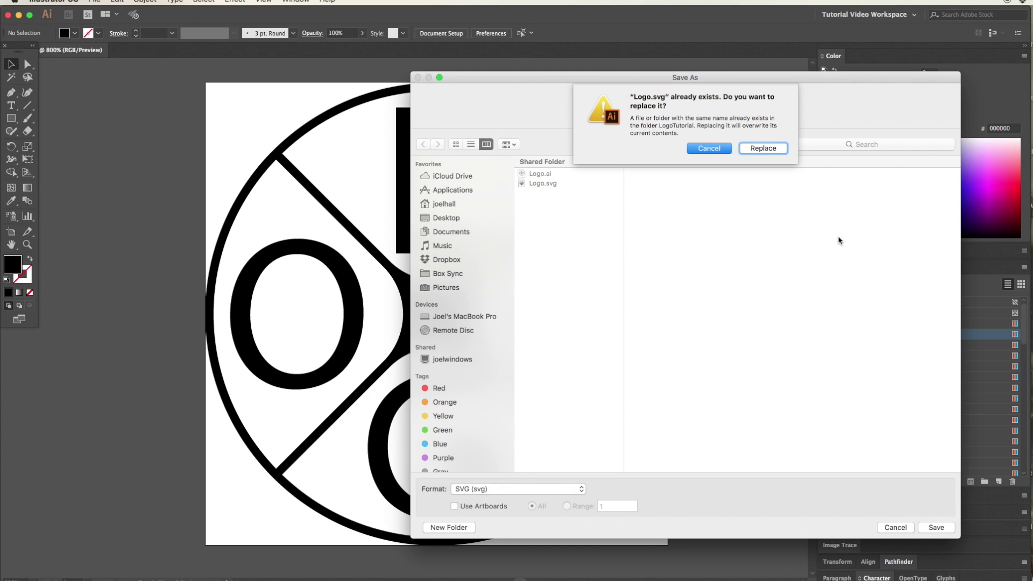
click(760, 149)
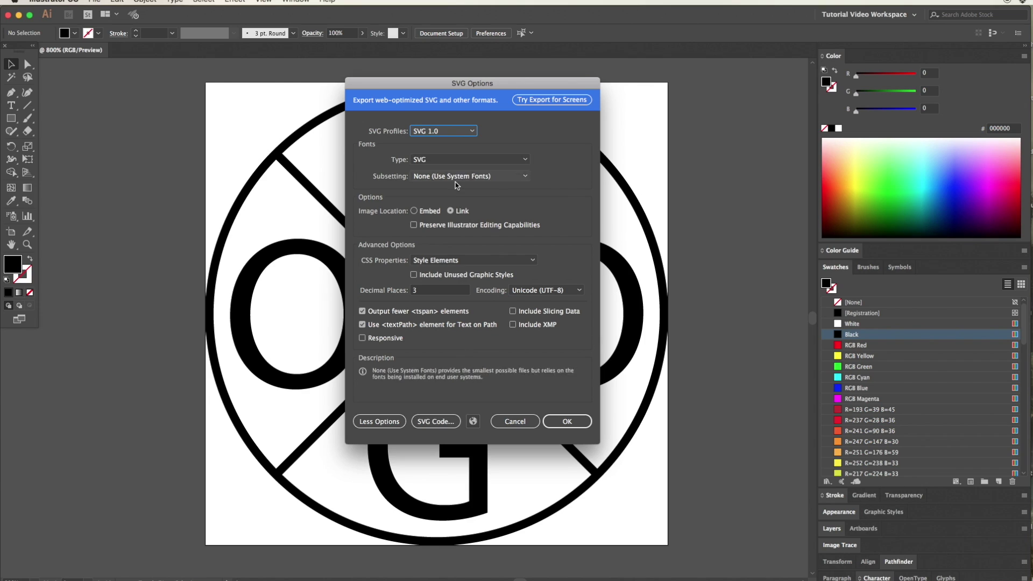
click(579, 421)
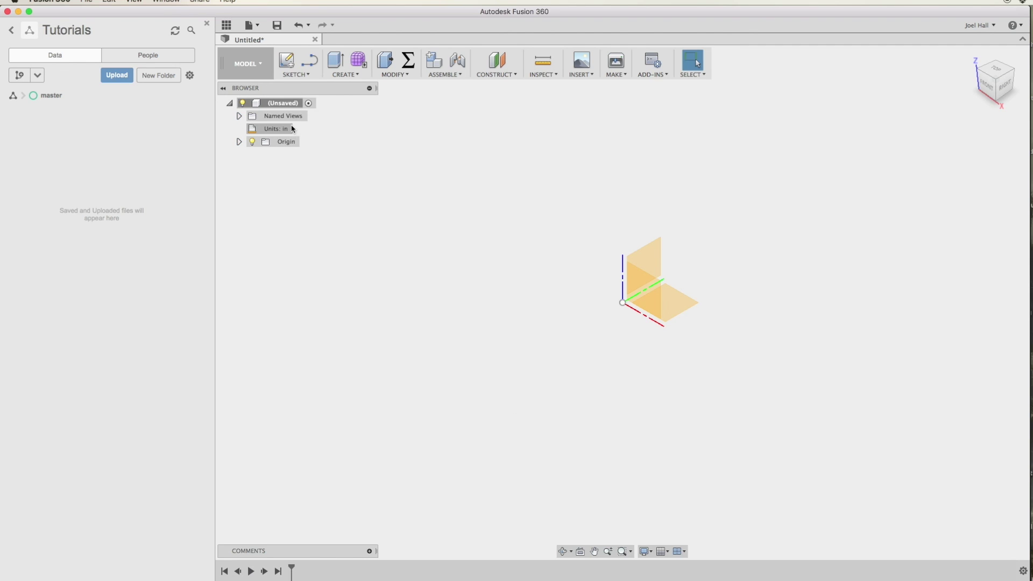
- Create a new sketch on the XY origin plane
mouse_move(288, 134)
click(293, 68)
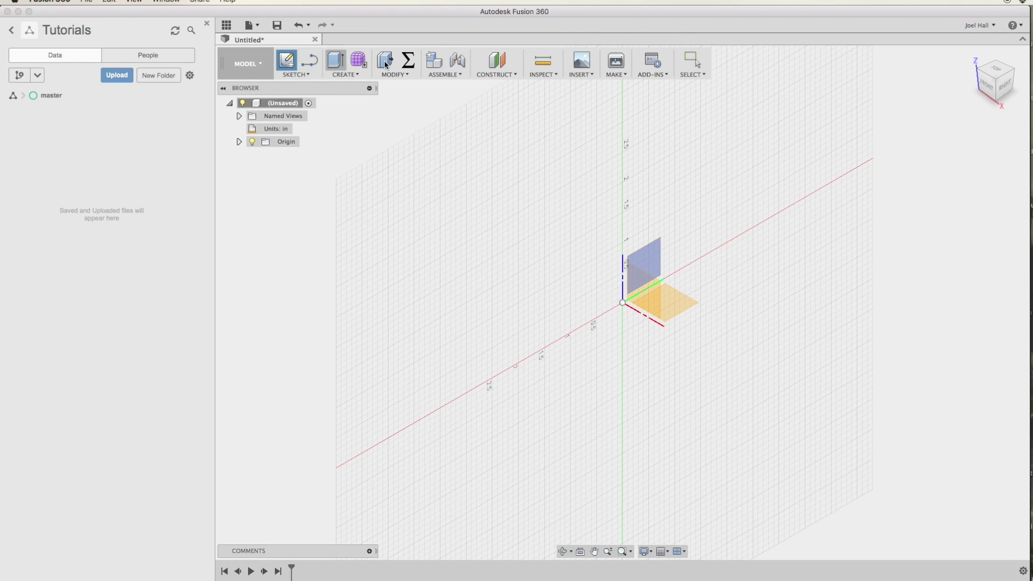
click(681, 307)
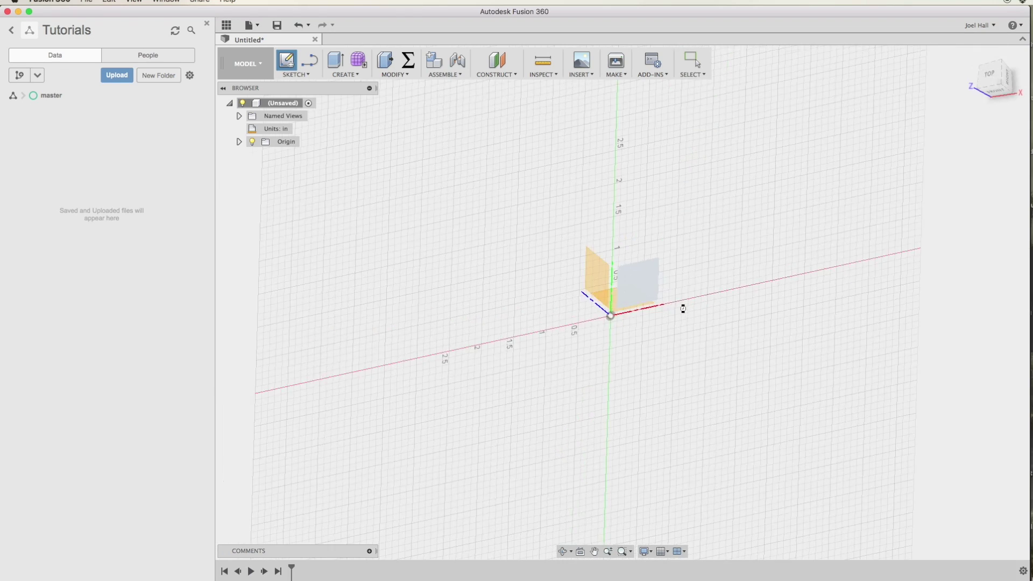
- Insert Logo.svg into the sketch at the origin with a 4/3 scale
click(589, 78)
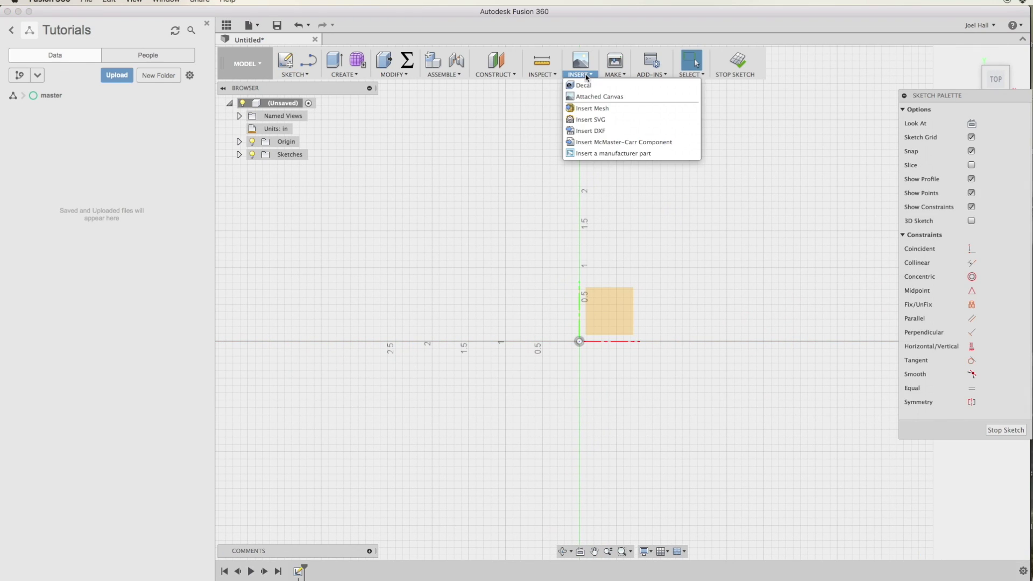
click(606, 118)
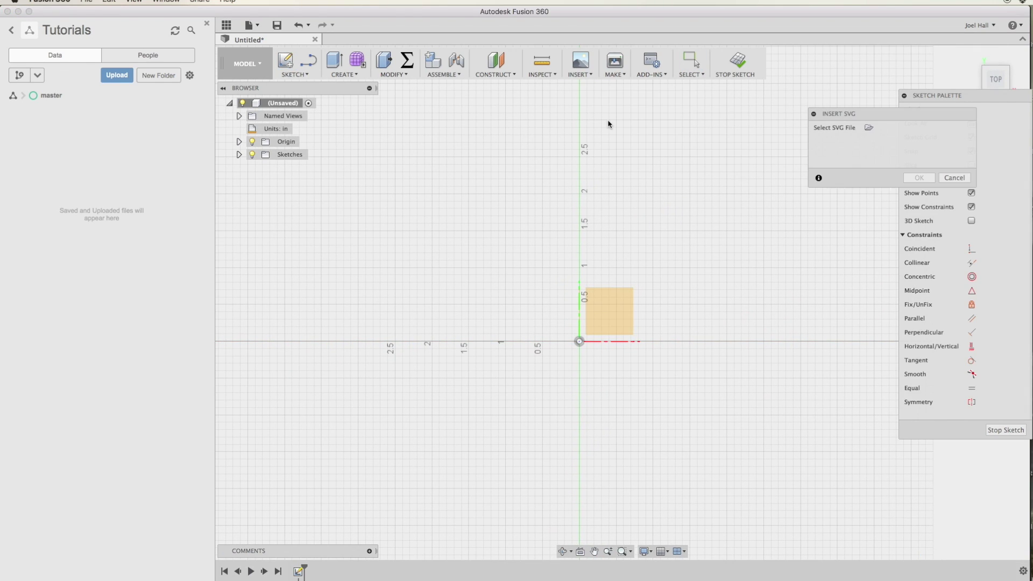
click(868, 127)
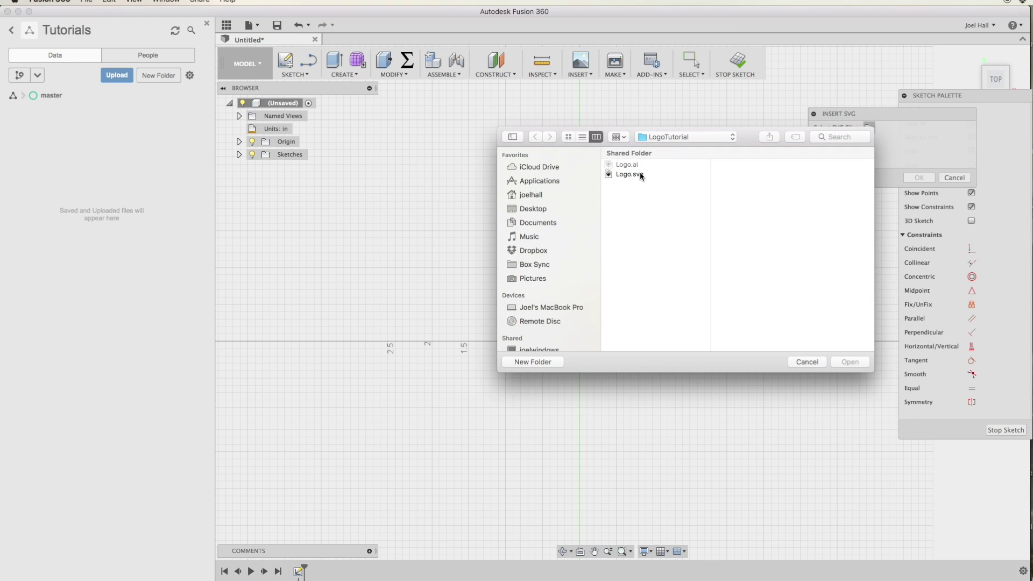
click(640, 175)
click(850, 362)
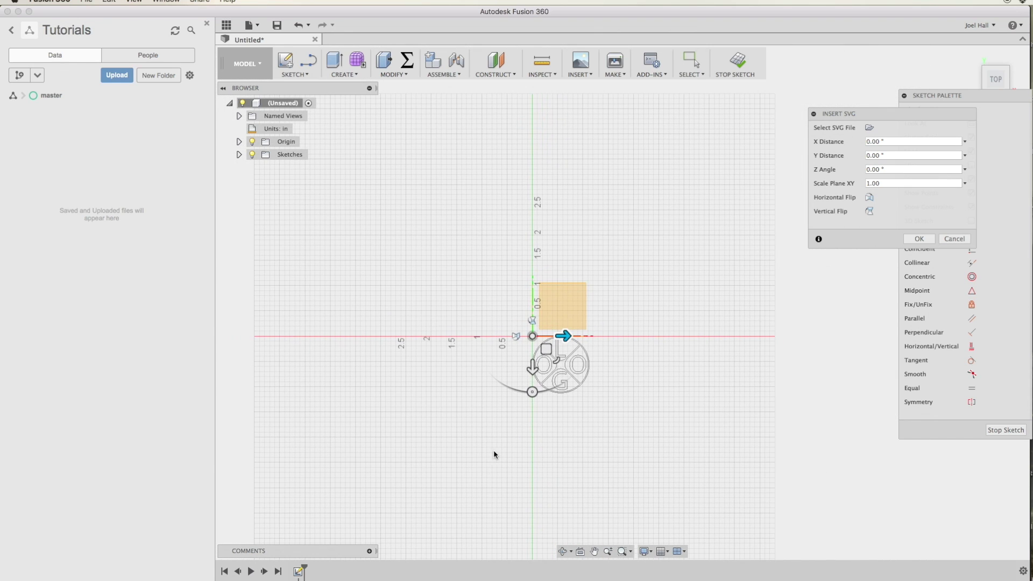
scroll(822, 392, up, 3)
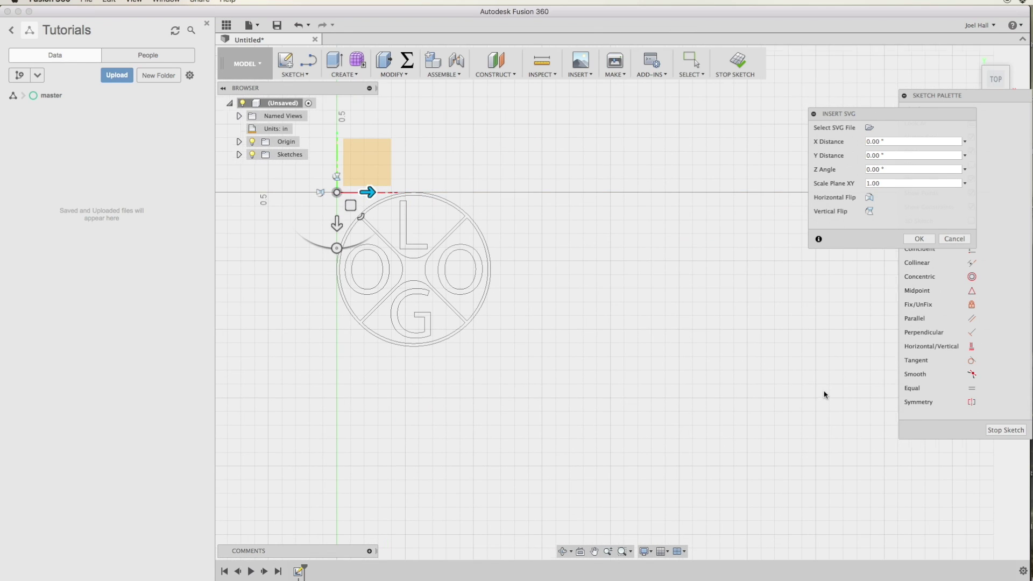
scroll(735, 424, down, 3)
click(893, 184)
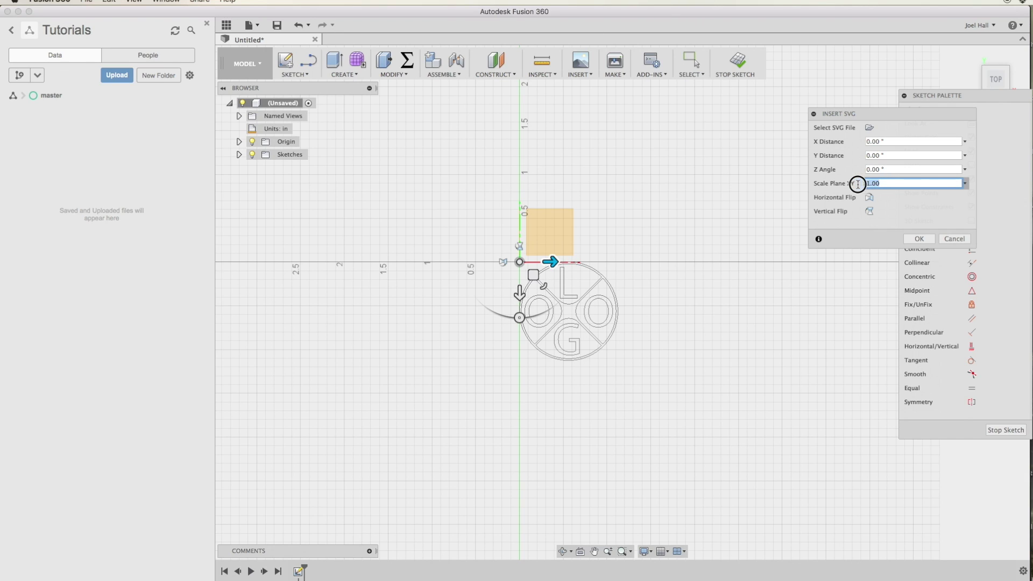
text(4)
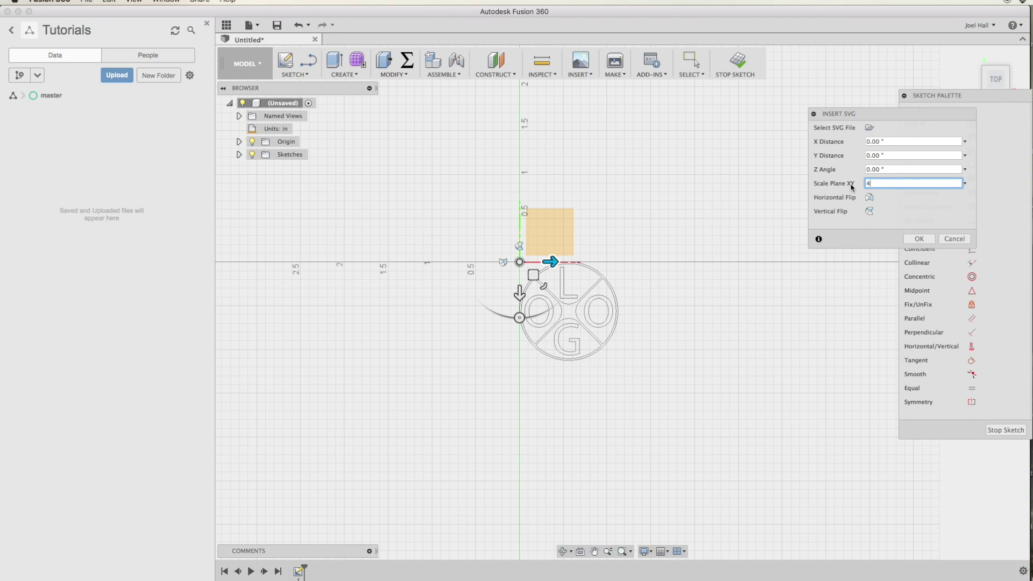
text(/3)
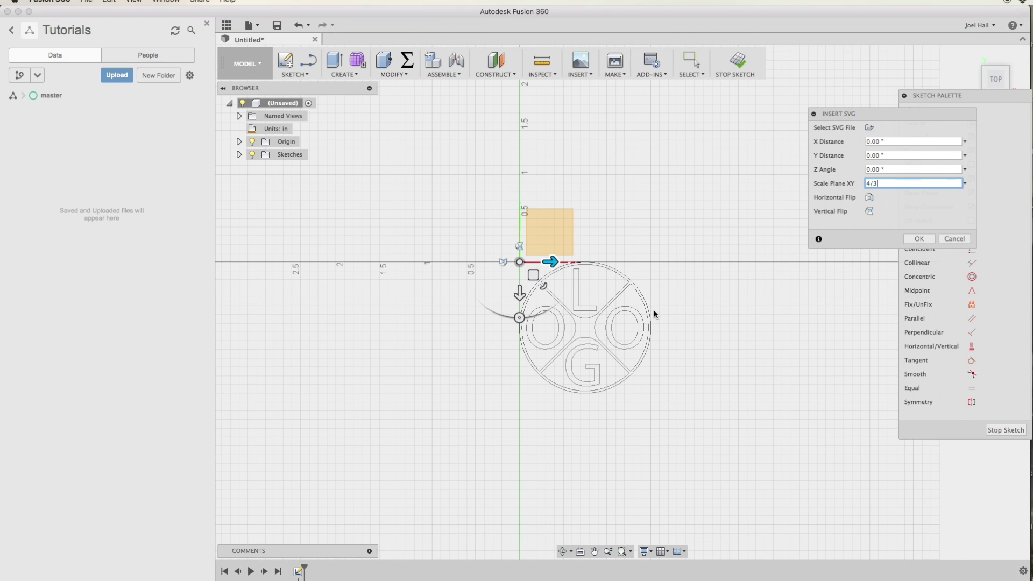
click(929, 240)
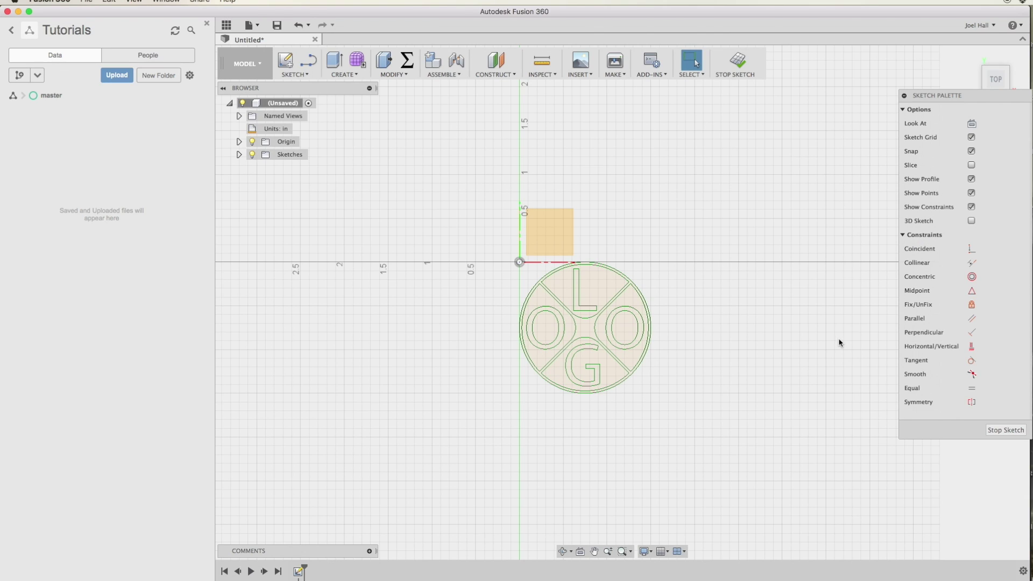
- Finish the logo sketch, orbit to an angled view, and start an extrude
click(1001, 433)
click(563, 551)
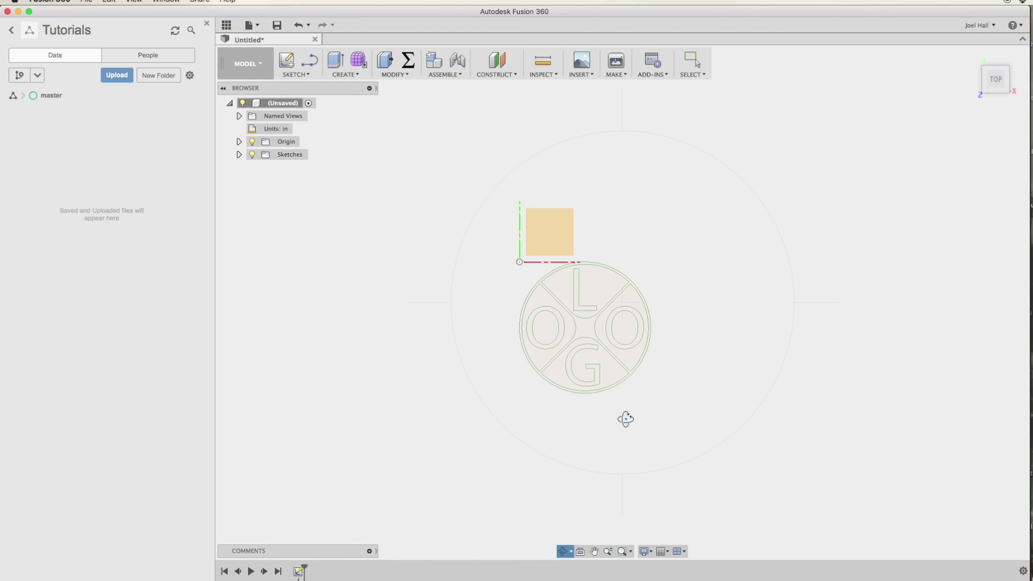
drag(624, 419, 601, 385)
key(Escape)
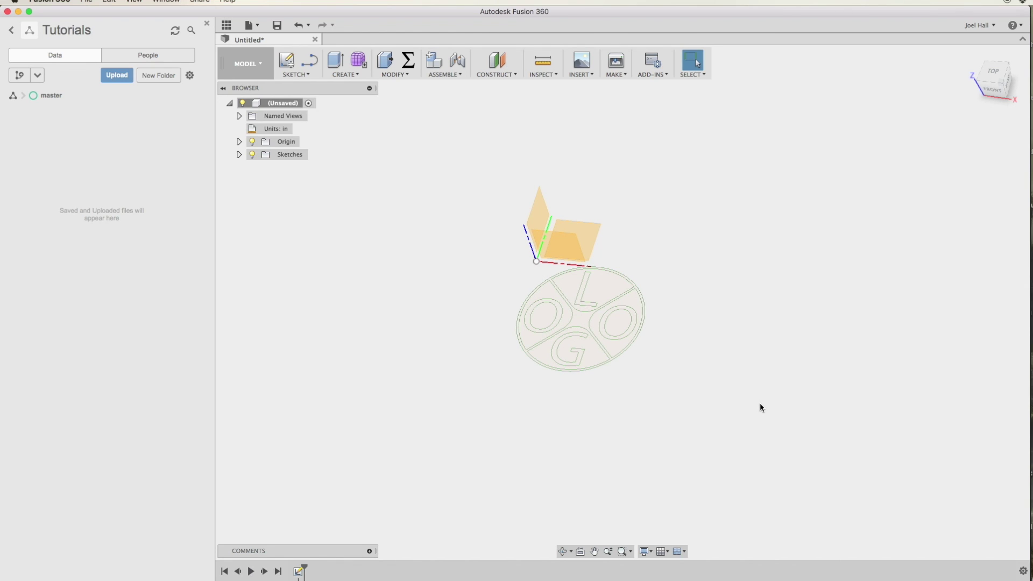
key(e)
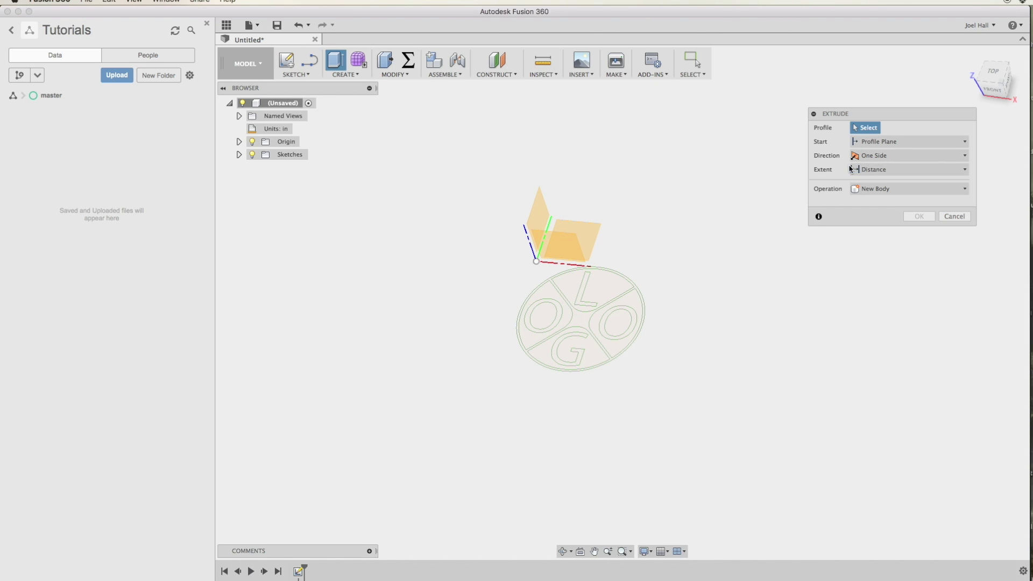
- Select the outer ring and cross, both O rings, the L and the G profiles
drag(872, 113, 905, 61)
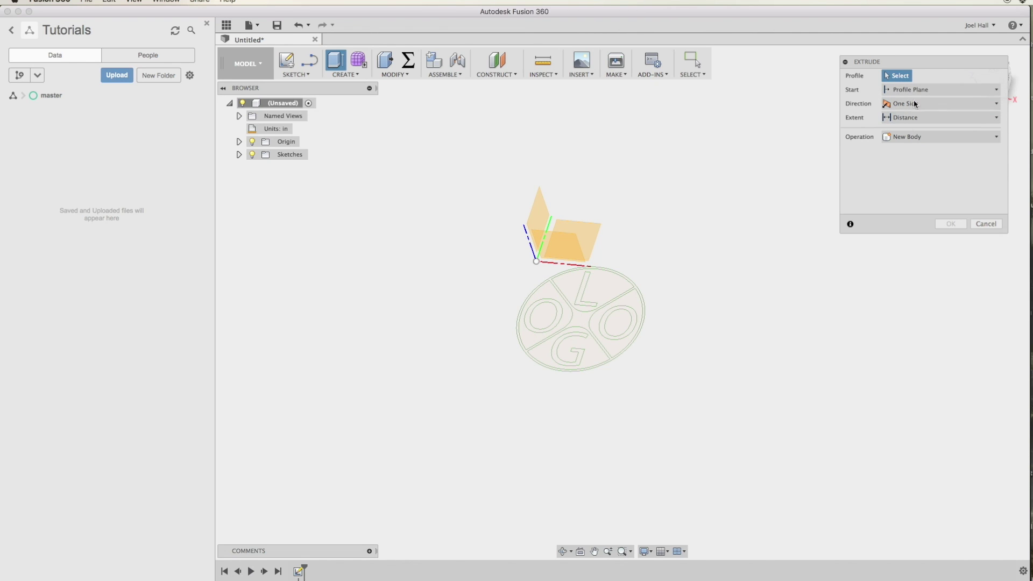
scroll(611, 323, up, 5)
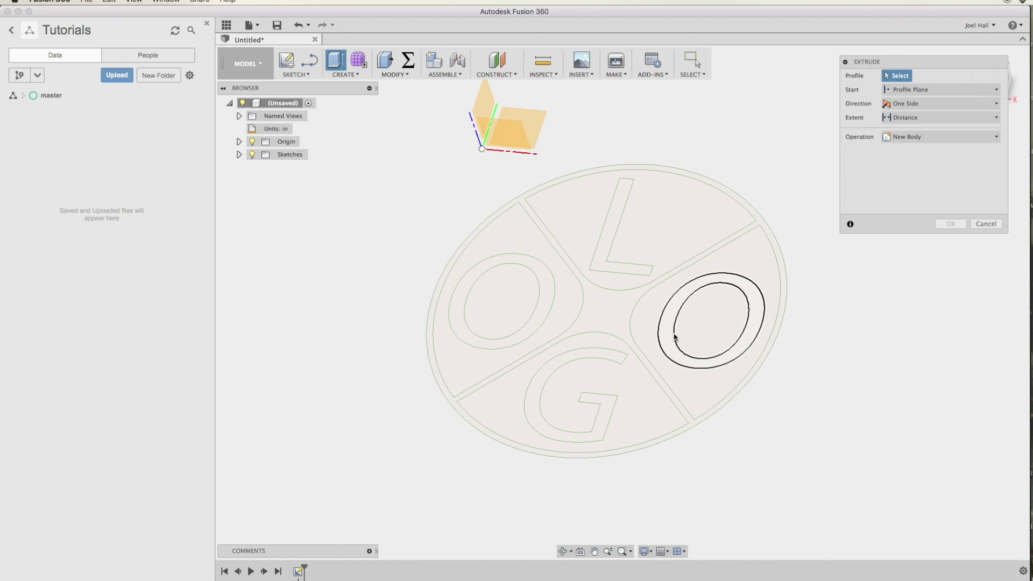
click(773, 241)
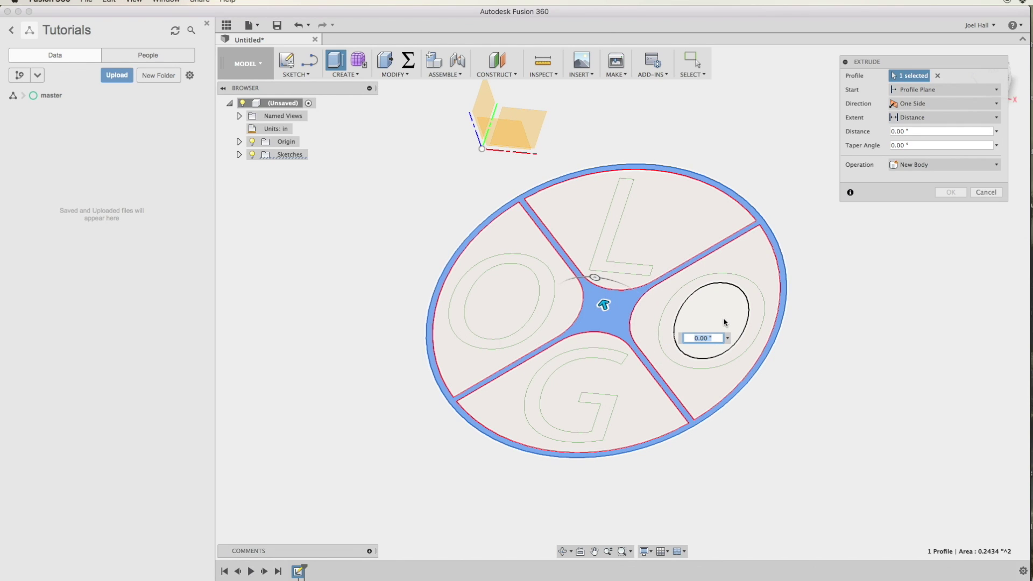
click(751, 298)
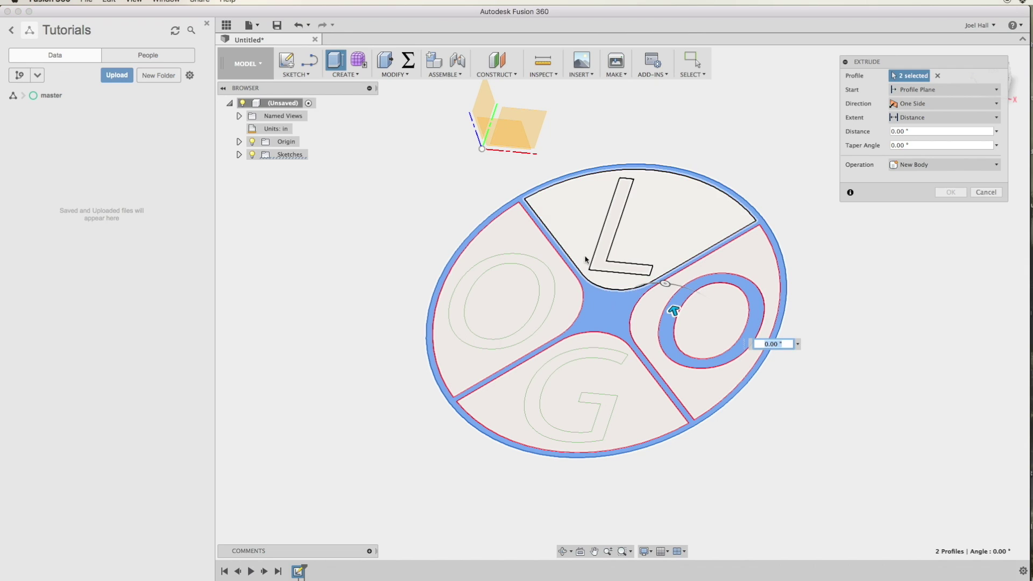
click(610, 226)
click(456, 302)
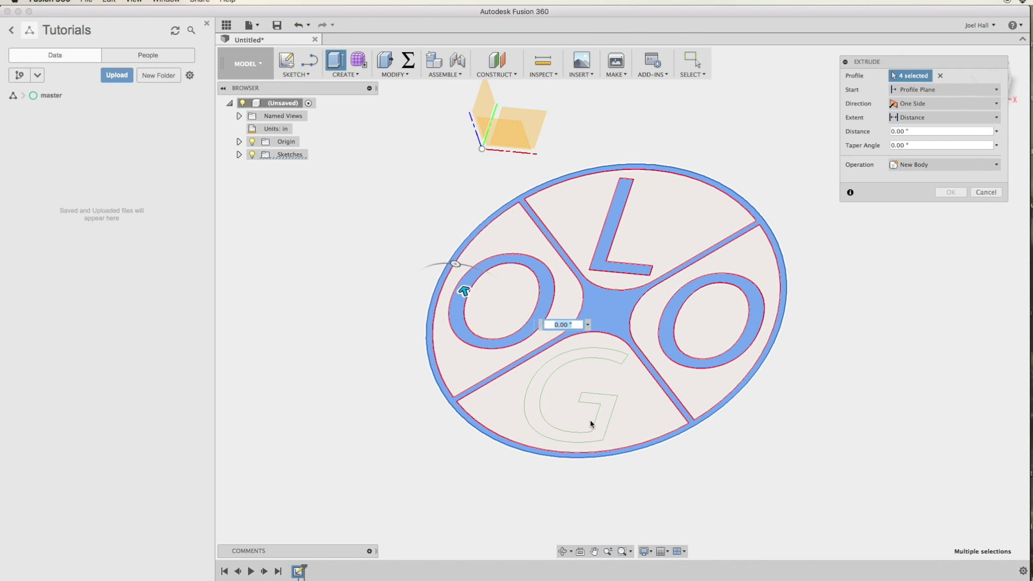
click(609, 362)
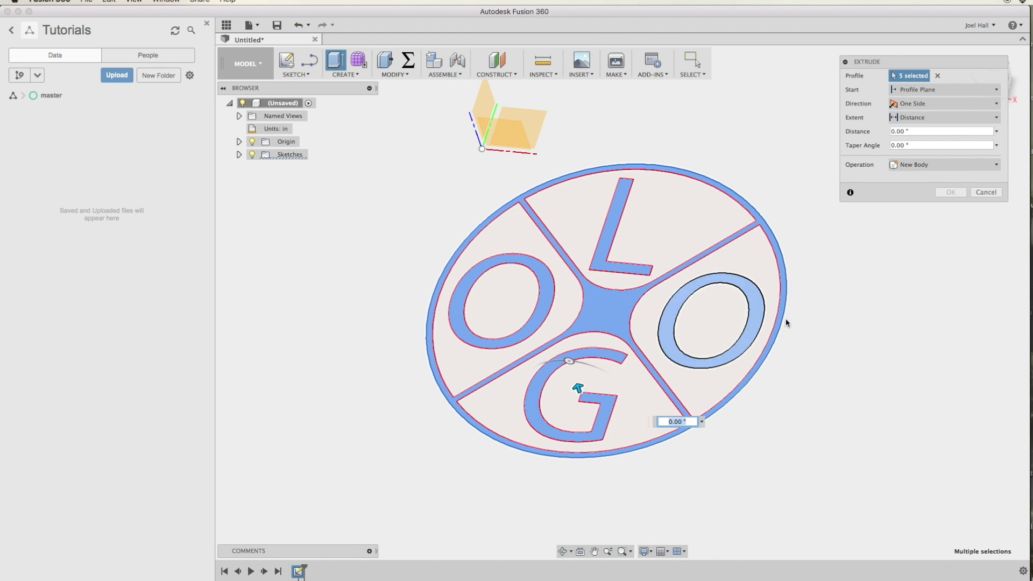
- Extrude the selected profiles 0.1875 in as a new body
click(899, 132)
double_click(889, 135)
text(0)
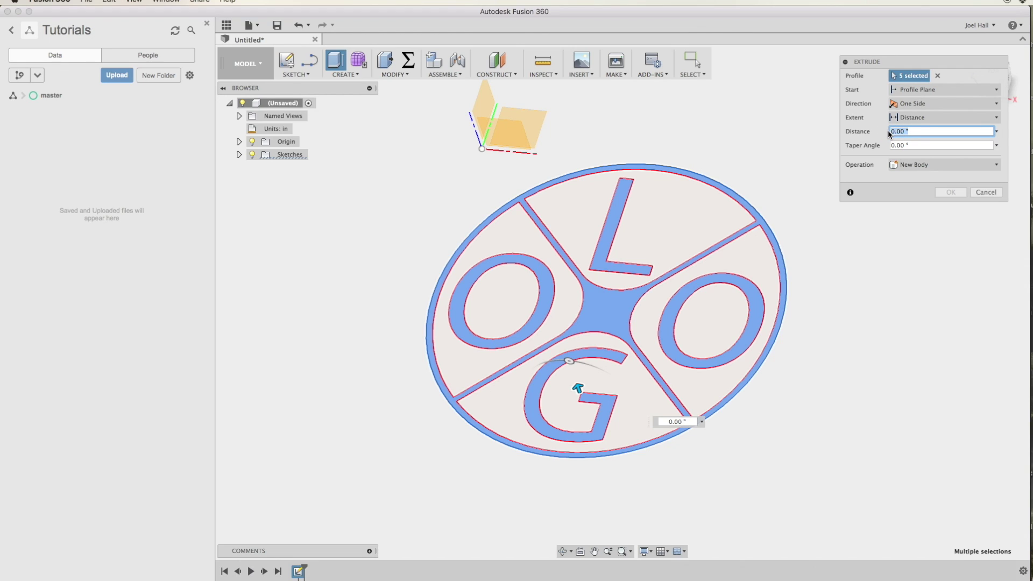
text(.25)
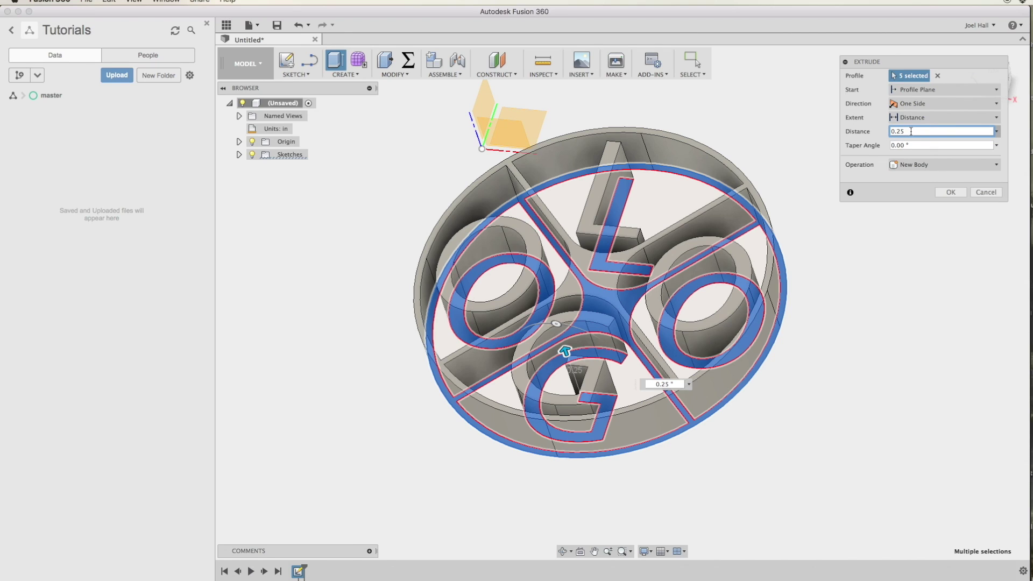
double_click(909, 131)
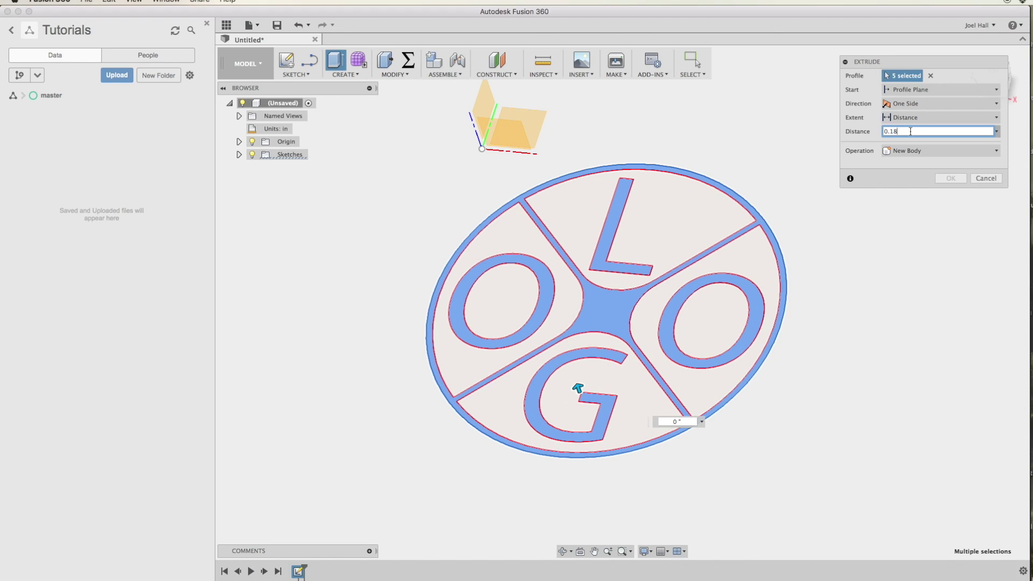
text(0.1875)
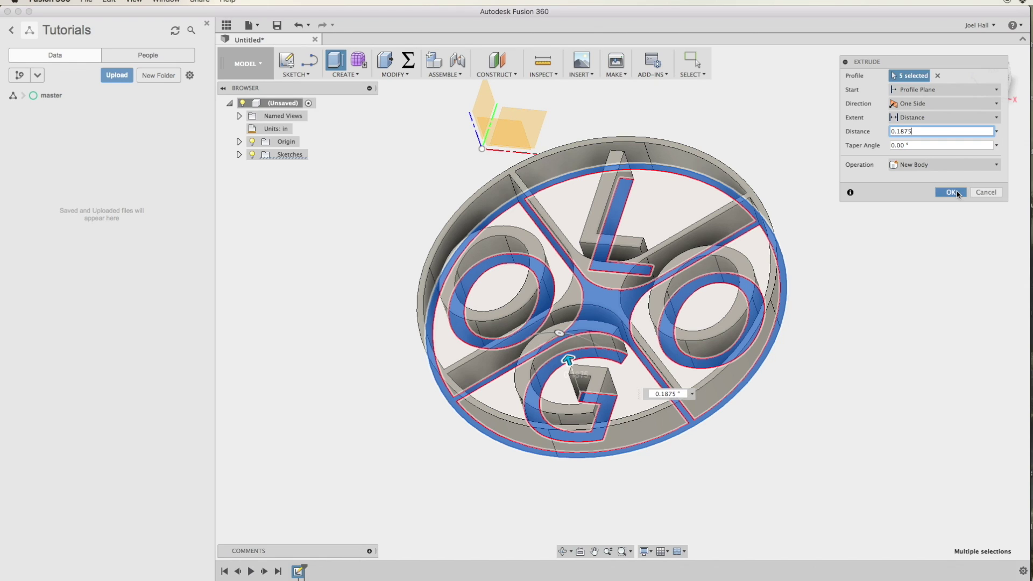
click(956, 194)
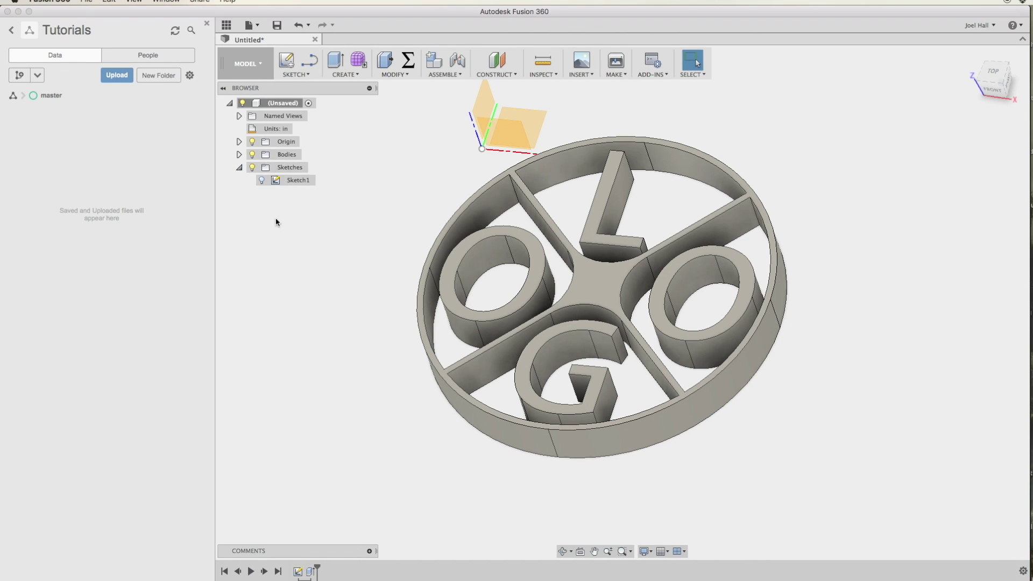
- Show Sketch1 and select the six background sector and inner-circle profiles to extrude
click(261, 180)
key(e)
click(681, 220)
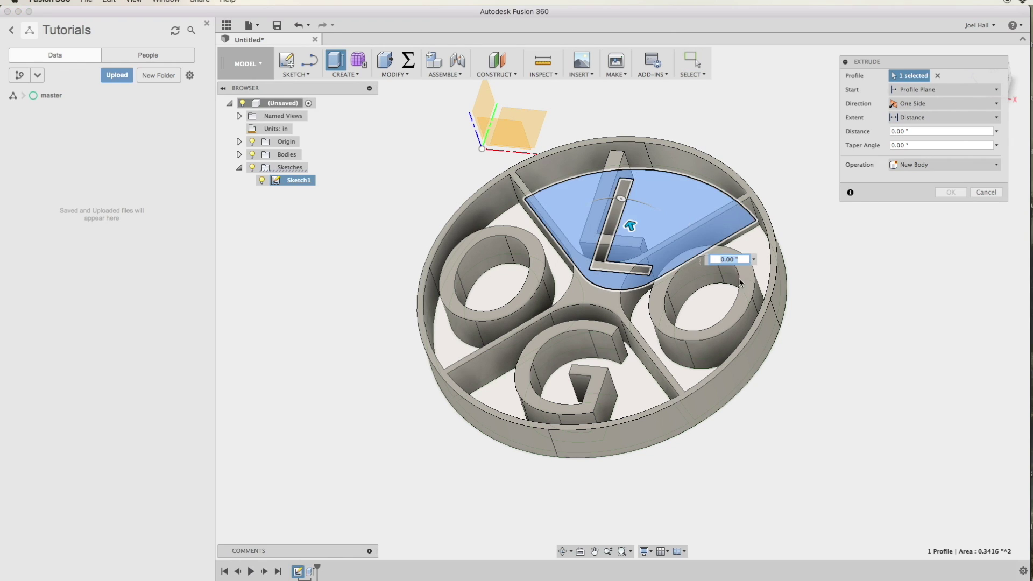
click(713, 310)
click(758, 254)
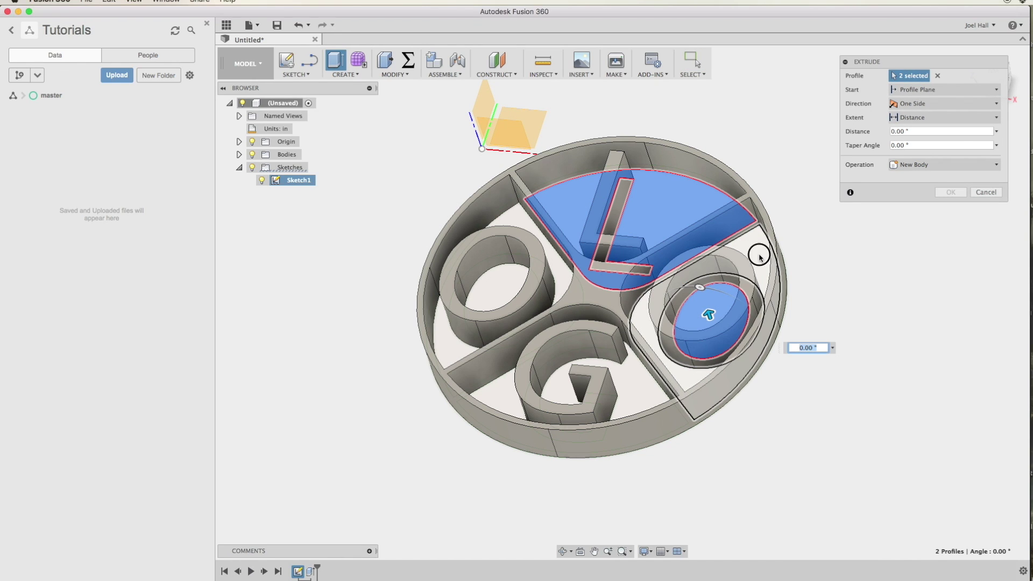
click(630, 394)
click(565, 273)
click(512, 284)
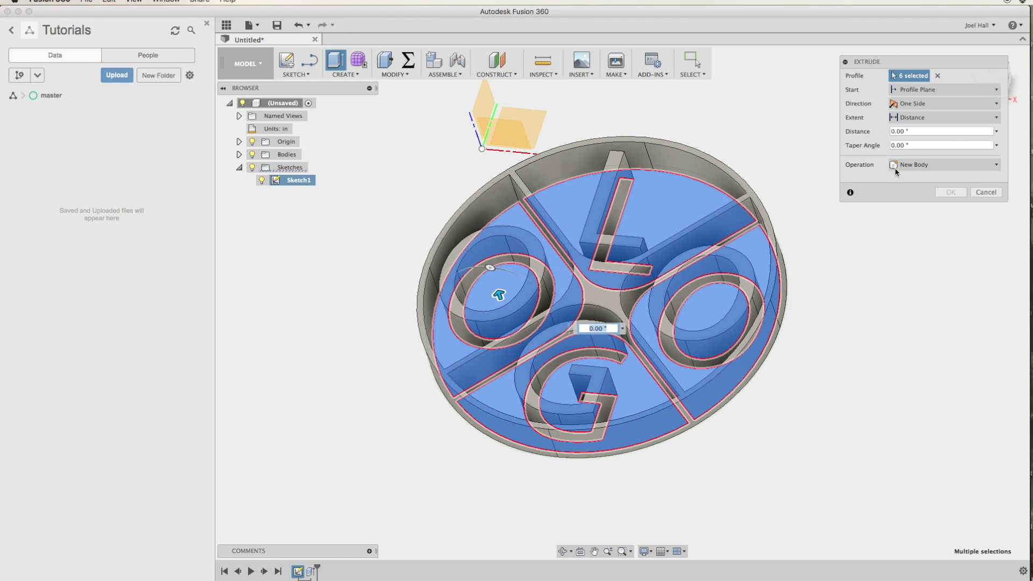
- Extrude the background profiles 0.125 in, joined to the letter walls
click(908, 132)
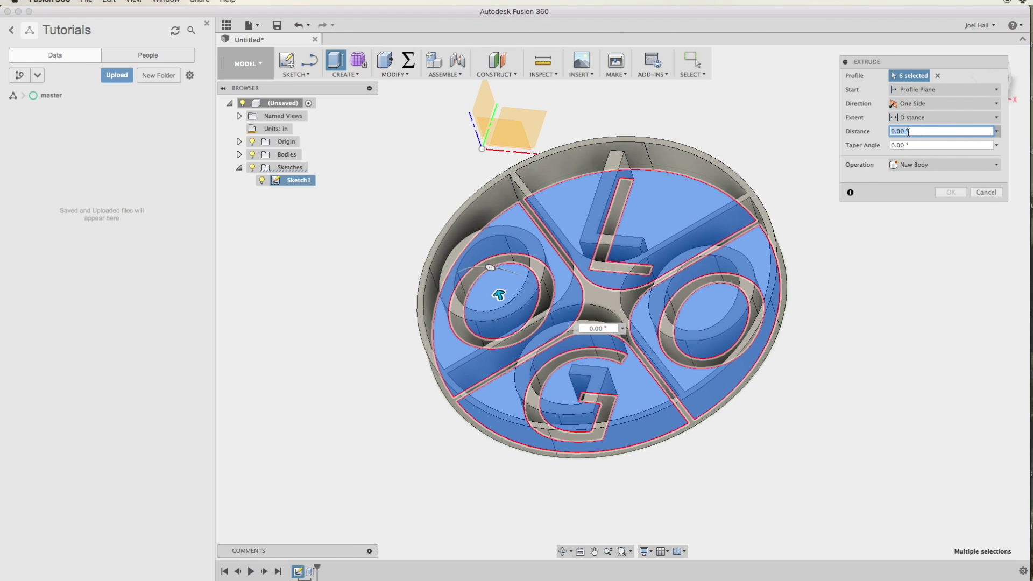
text(0.125)
key(Tab)
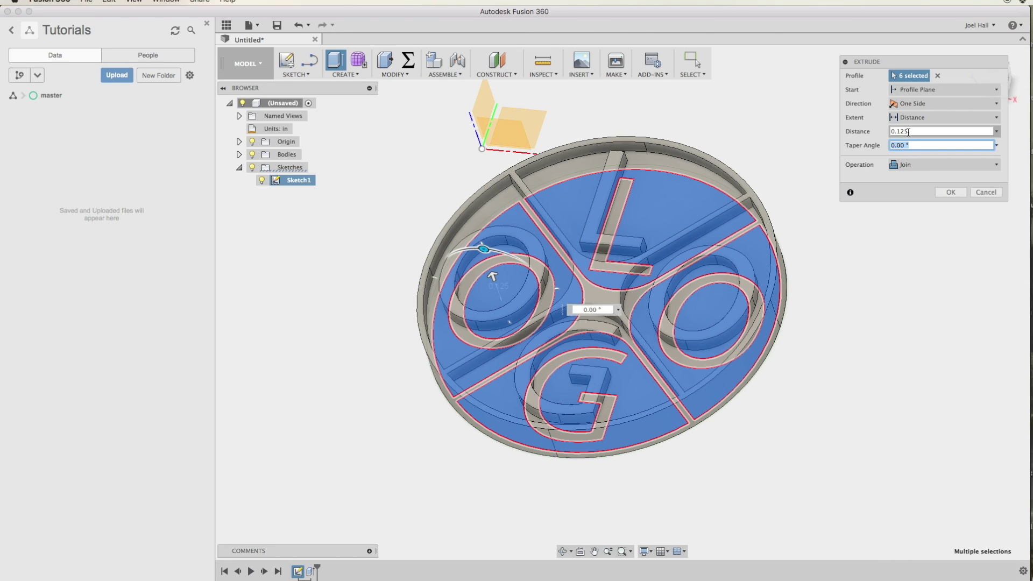
click(950, 193)
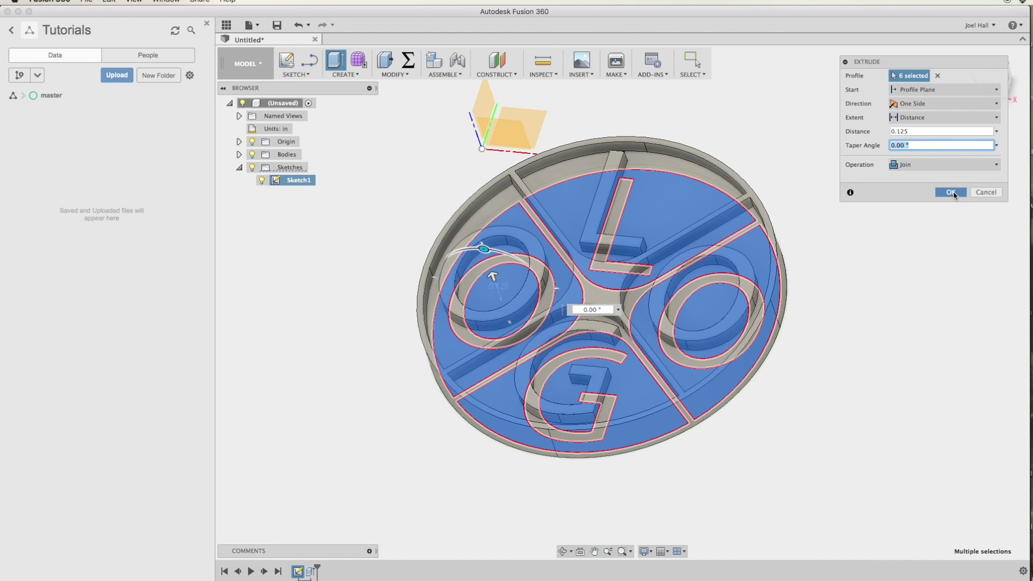
- Rename Body1 to LogoPuck in the Browser's Bodies list
click(239, 156)
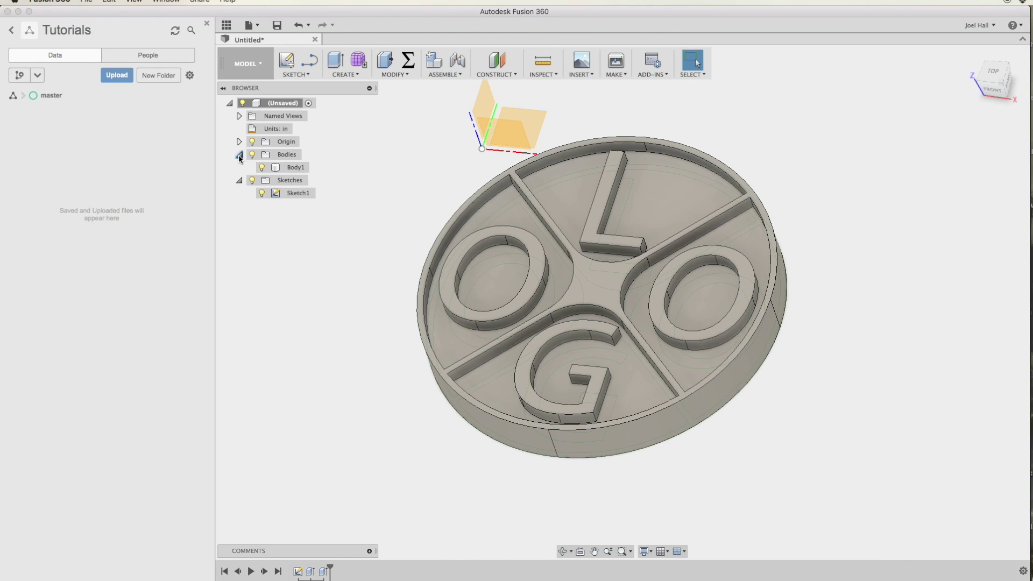
double_click(295, 167)
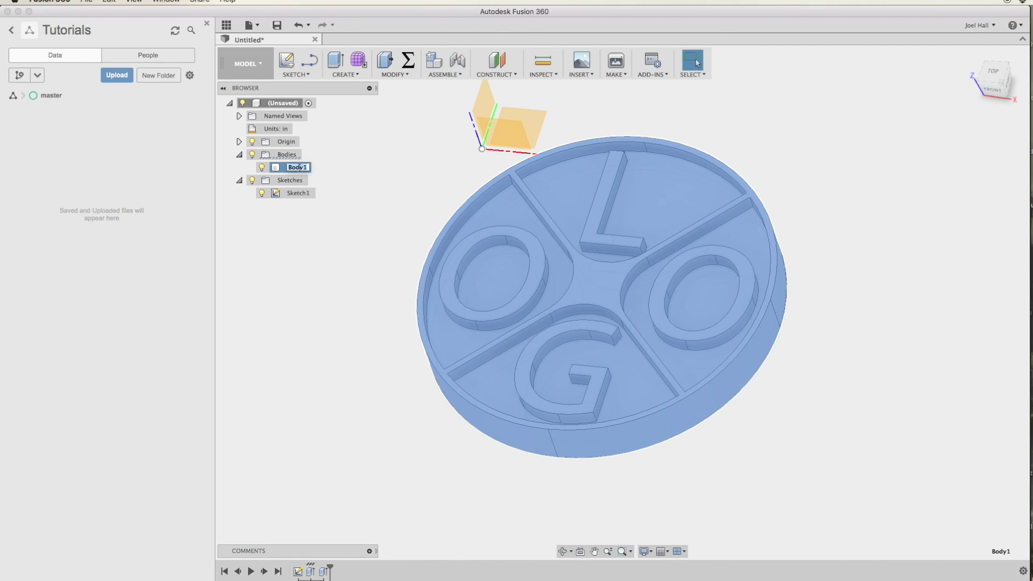
text(LogoPuck)
key(Return)
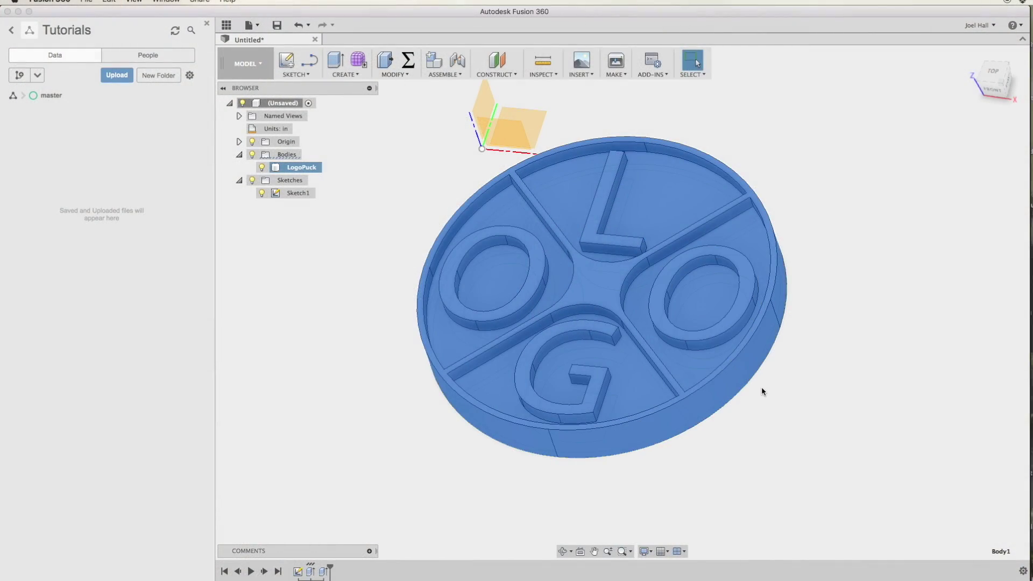
- Deselect the body, hide Sketch1, and orbit to a near front-on view of the puck
click(764, 391)
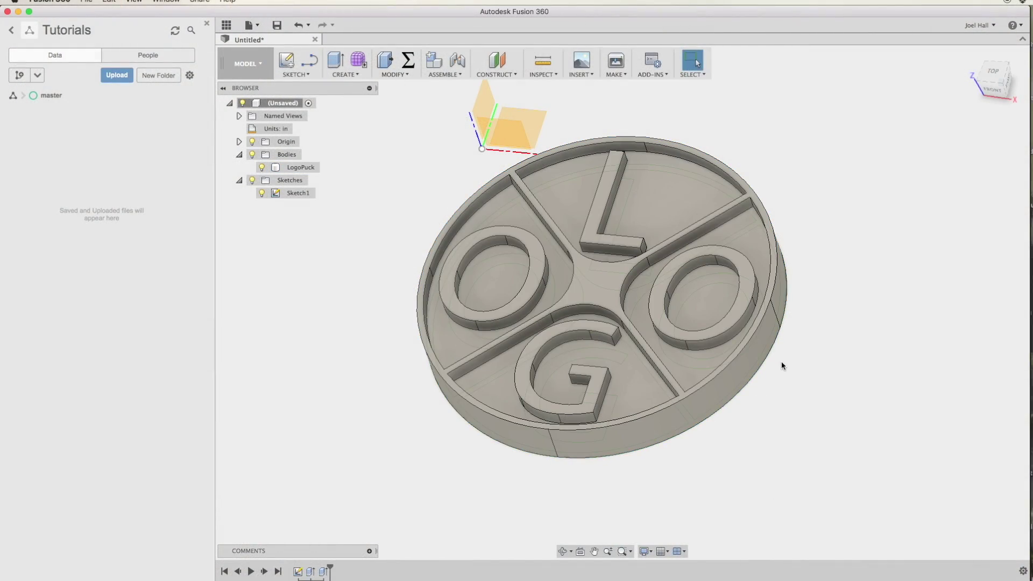
click(262, 194)
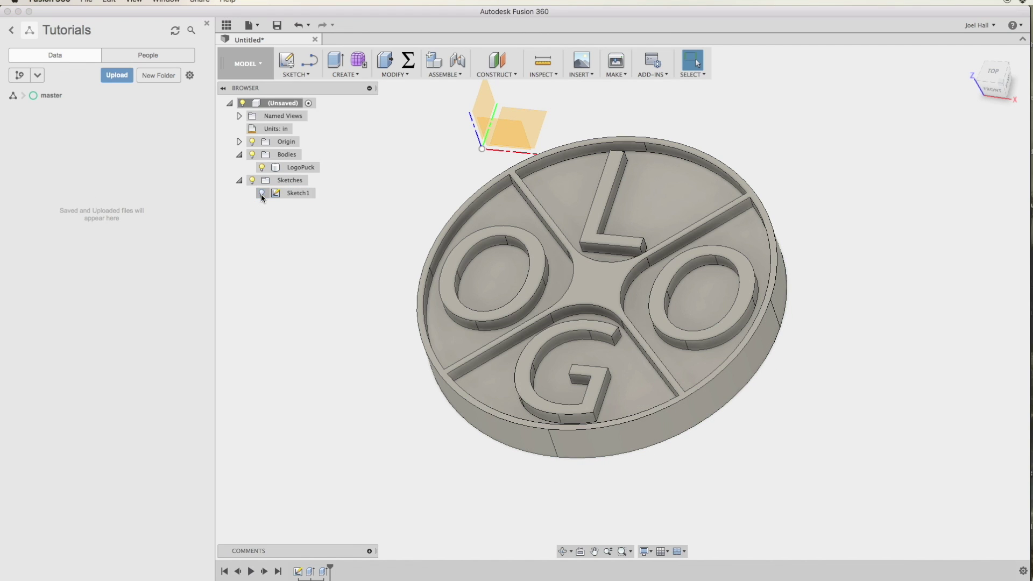
click(560, 551)
drag(641, 457, 622, 438)
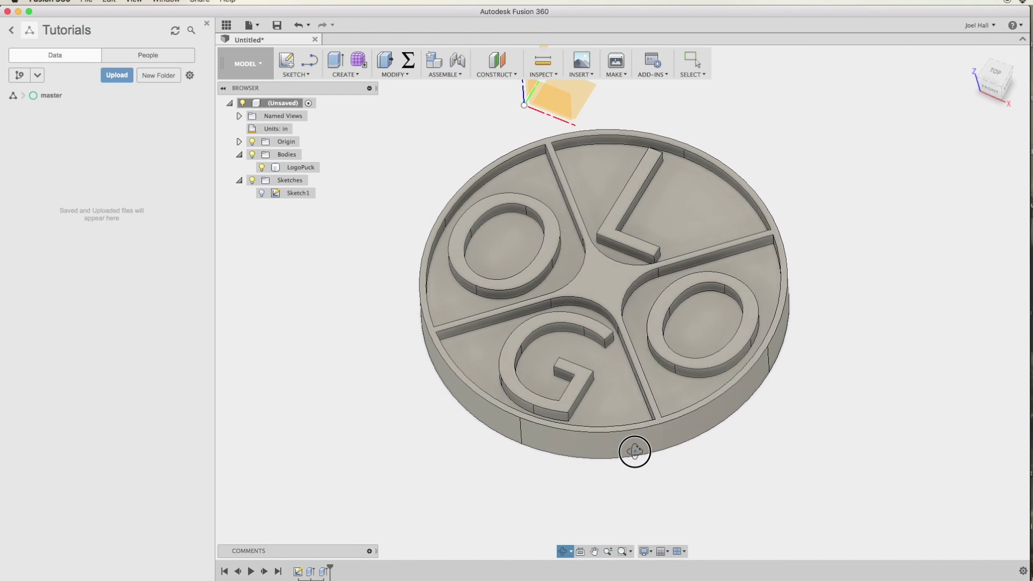
mouse_move(635, 451)
mouse_down()
mouse_move(618, 443)
mouse_move(657, 396)
mouse_move(622, 404)
mouse_move(581, 436)
mouse_move(617, 426)
mouse_move(654, 397)
mouse_move(654, 425)
mouse_move(624, 458)
mouse_up()
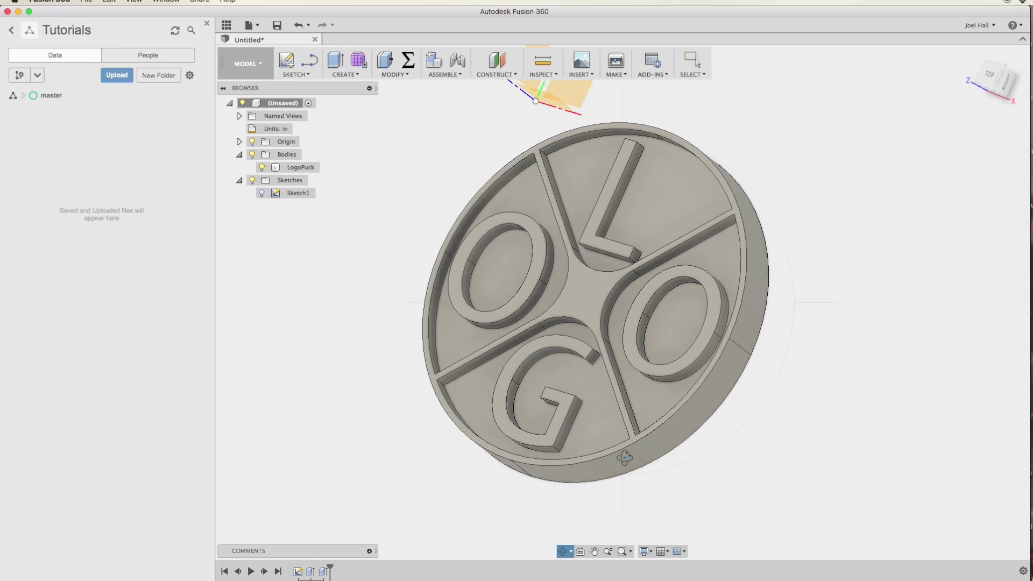
key(Escape)
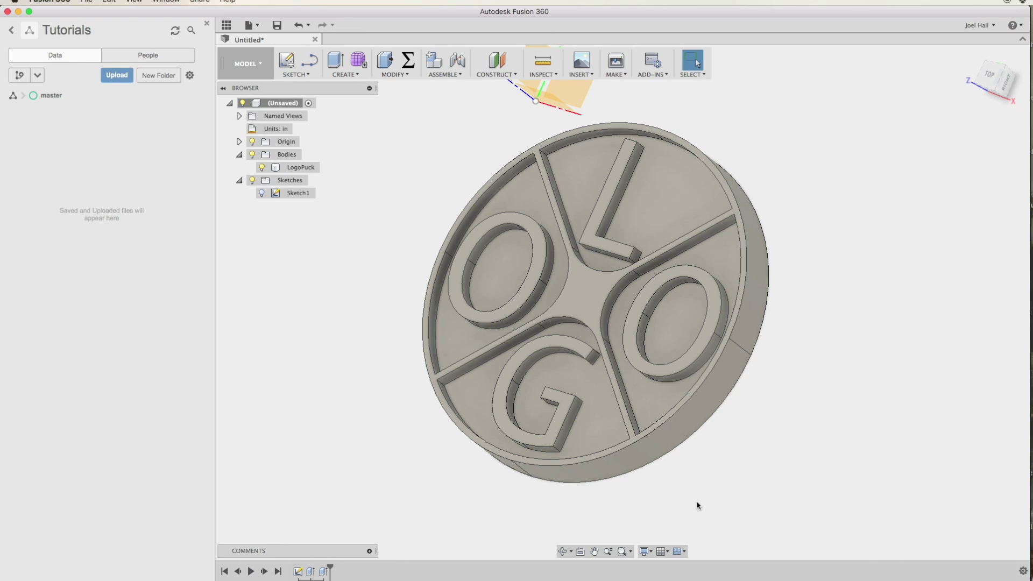
- Cut the top faces of the L, both O's and the G down 0.015 in
key(e)
click(616, 248)
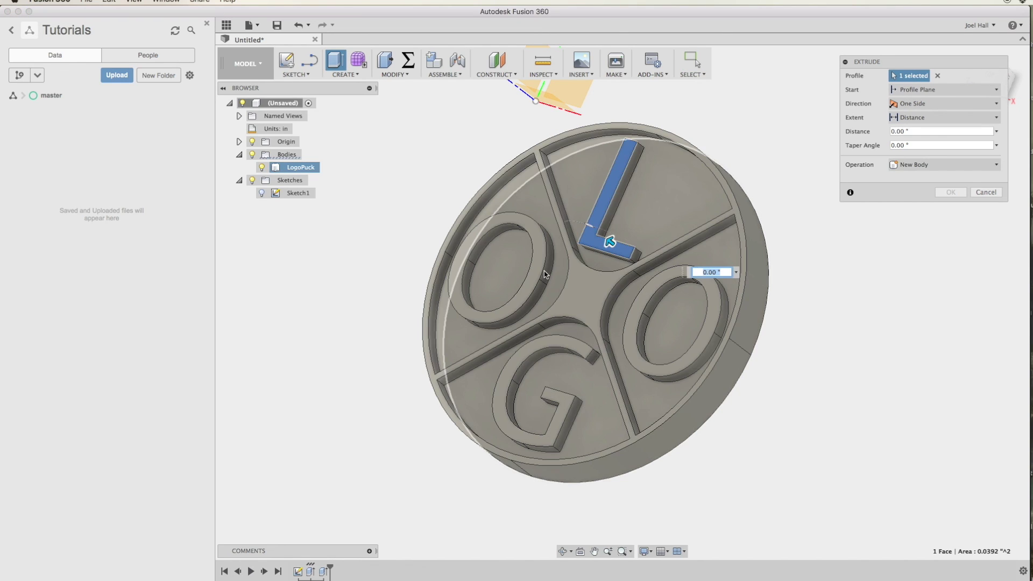
click(540, 271)
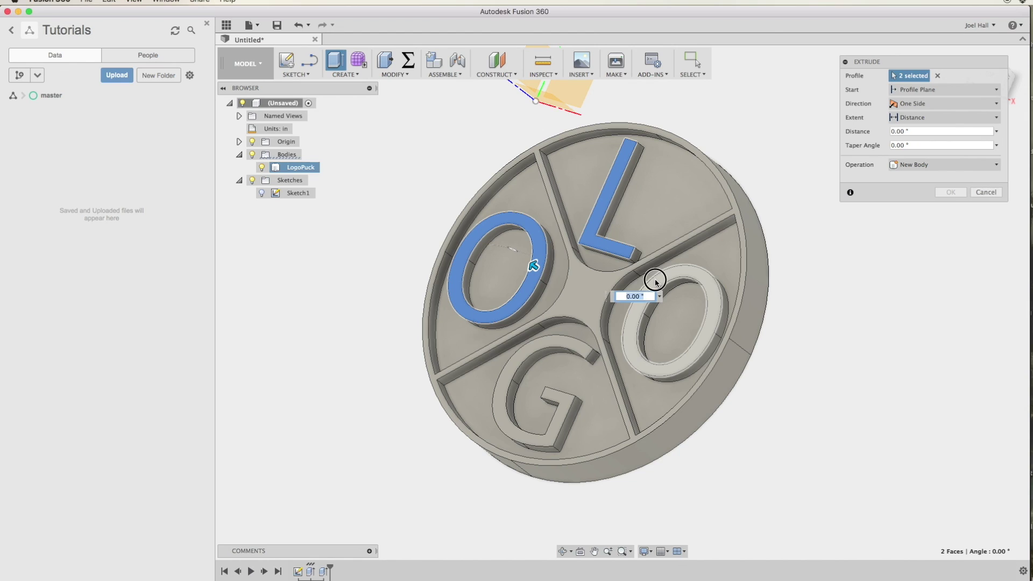
click(655, 280)
click(577, 348)
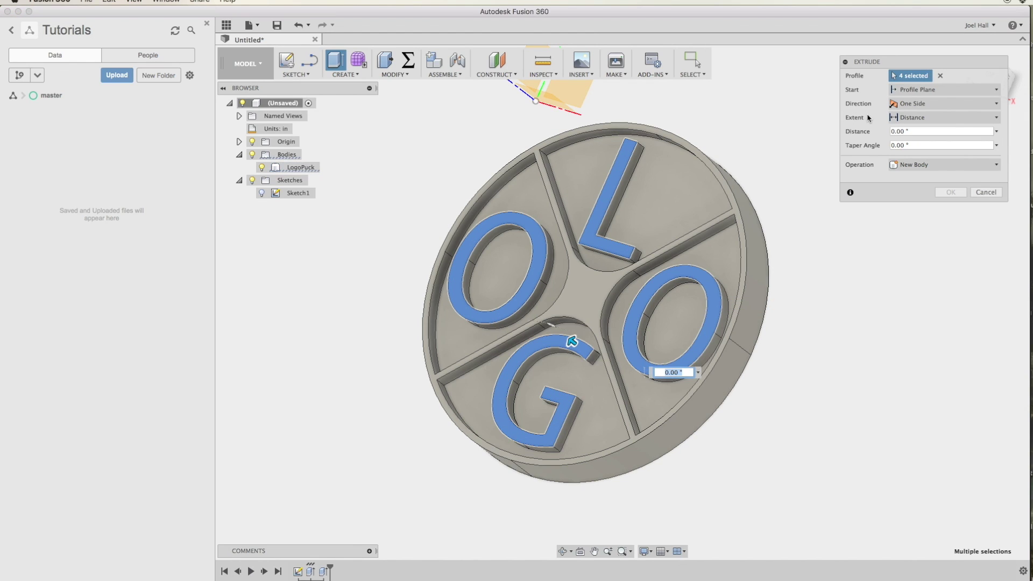
click(921, 131)
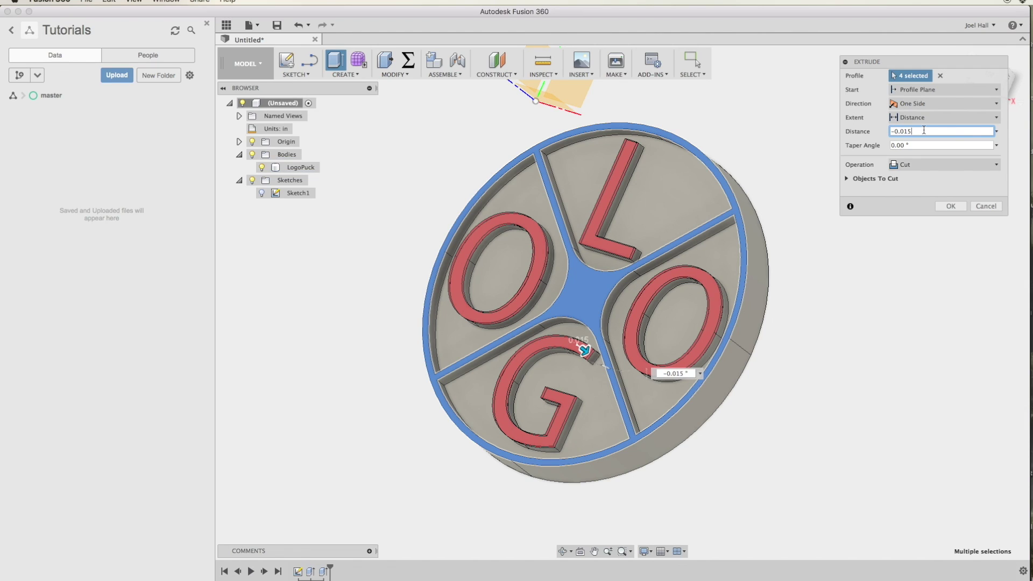
click(950, 206)
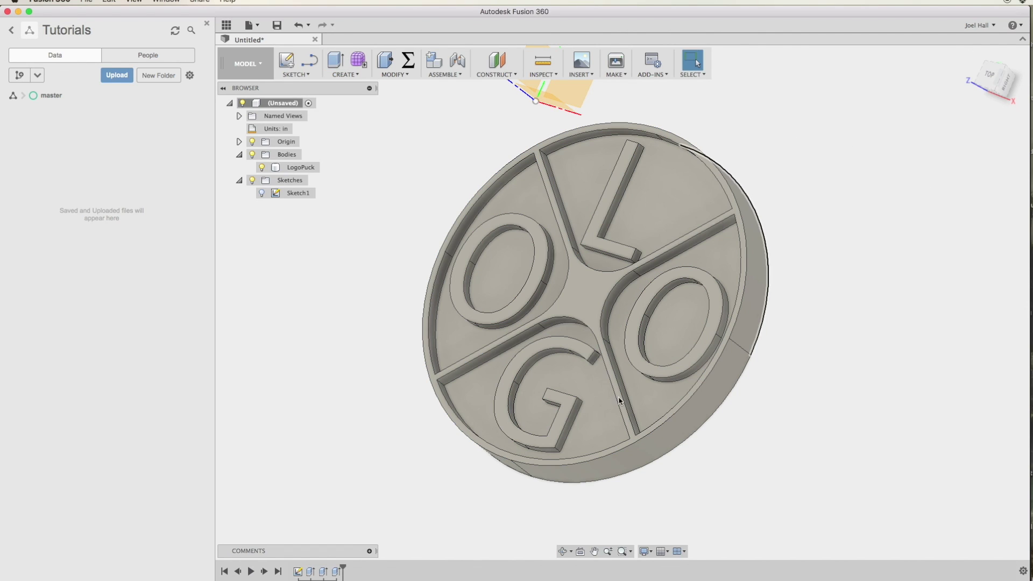
click(562, 551)
drag(640, 462, 669, 457)
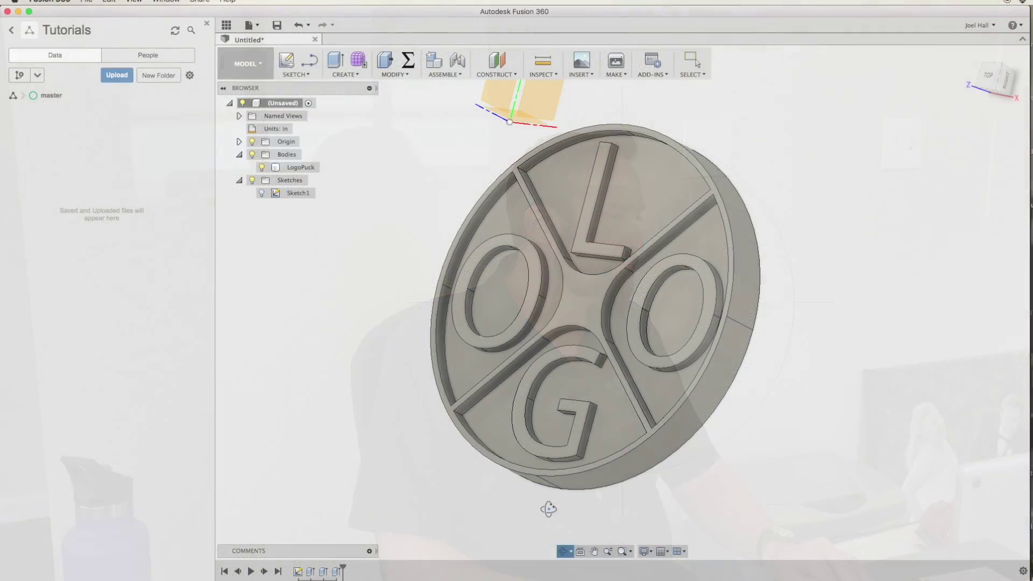
click(561, 550)
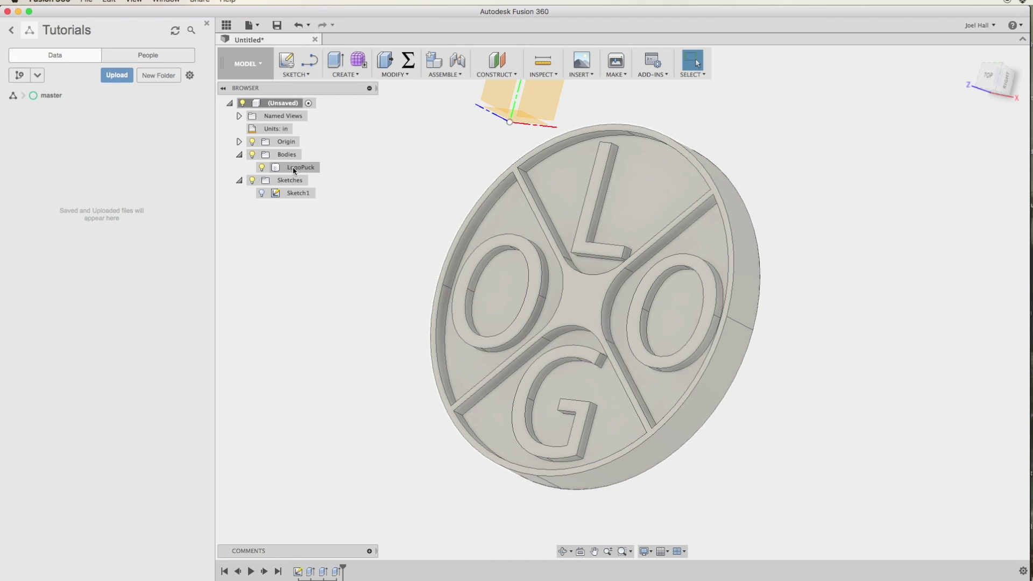
- Export the LogoPuck body as STL with Binary format and High refinement
right_click(296, 171)
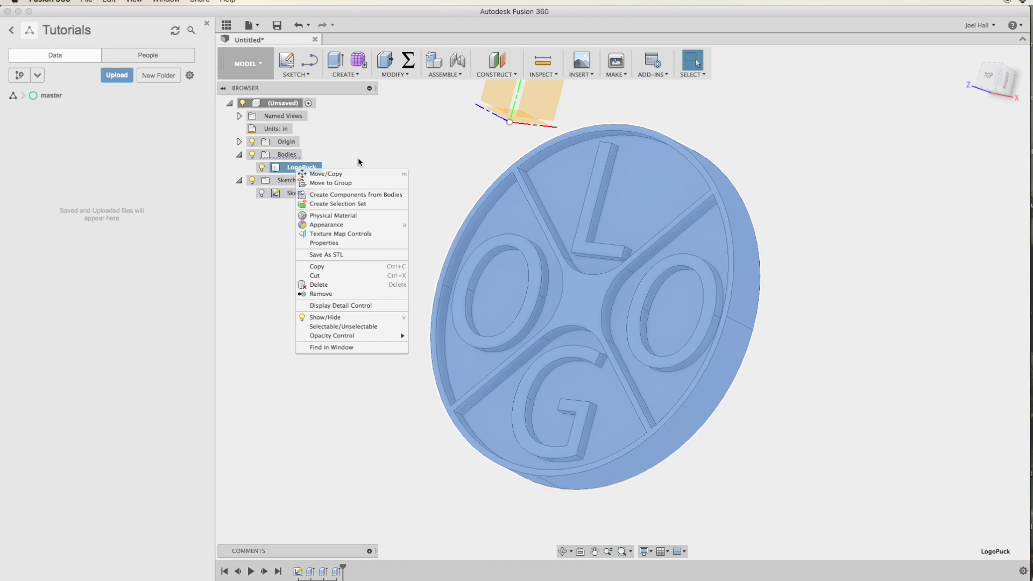
click(348, 254)
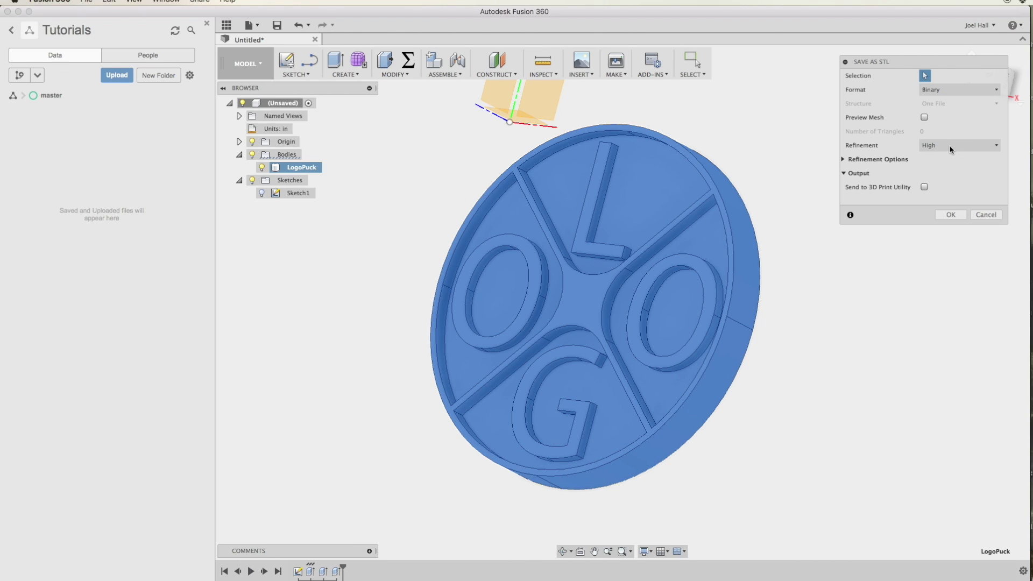
click(950, 215)
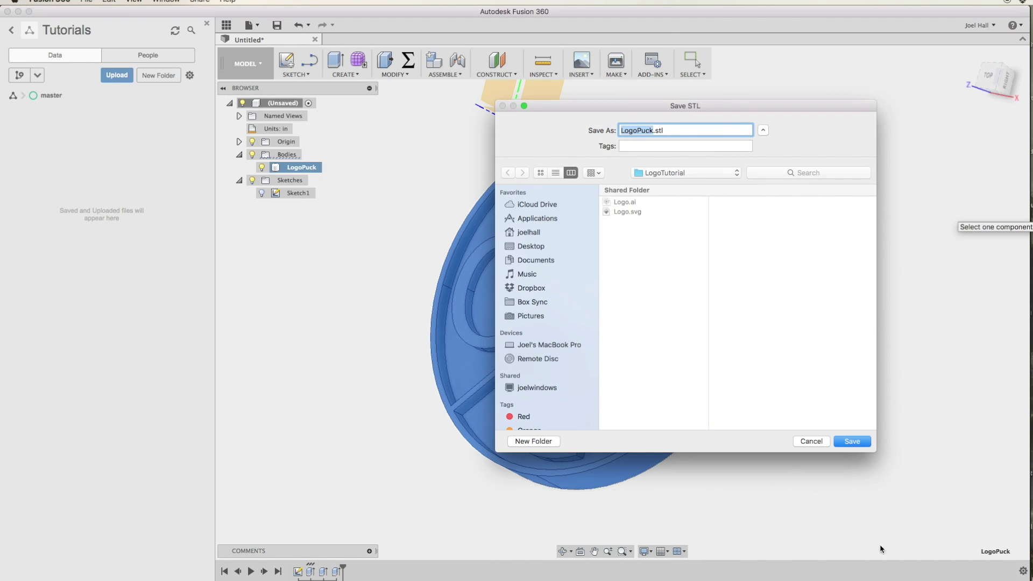
click(853, 441)
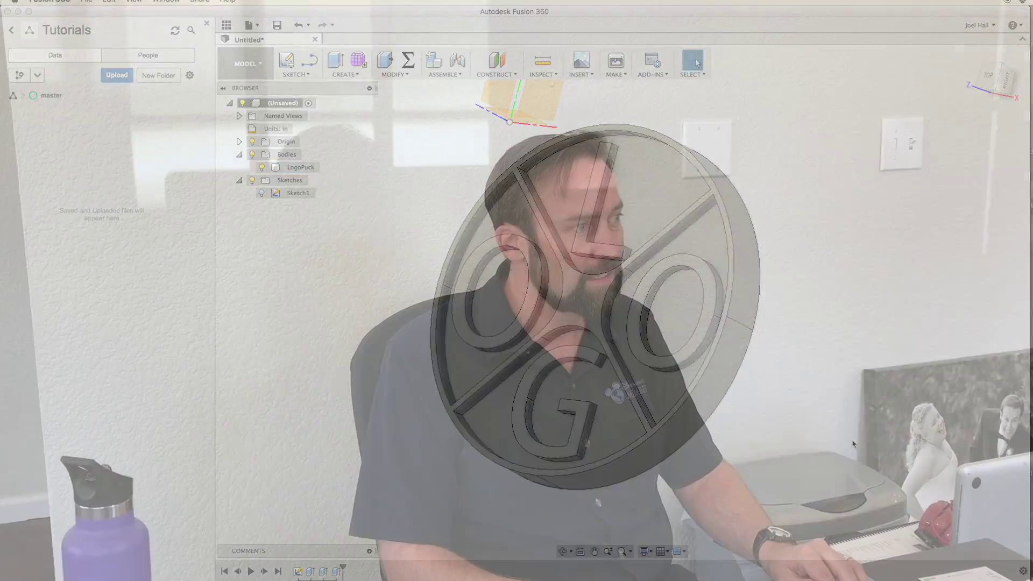